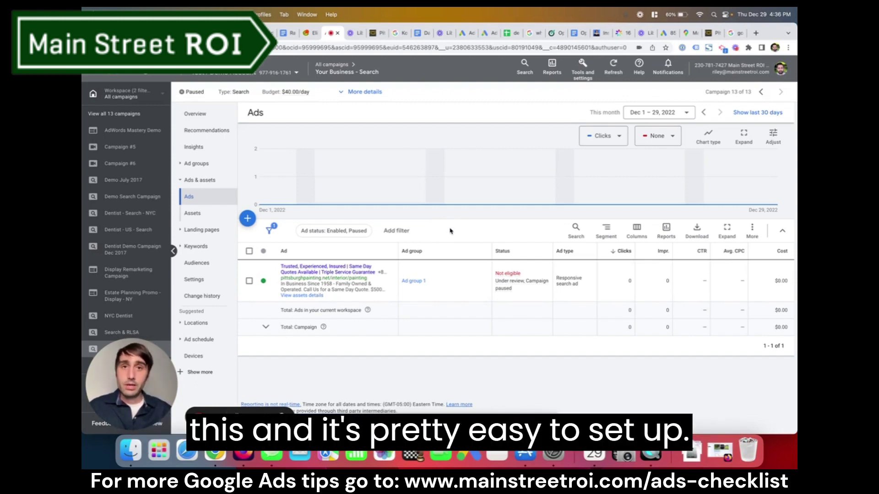
Open the responsive search ad in edit mode and scroll down to the Headlines section
{"action": "left_click", "coordinate": [393, 284]}
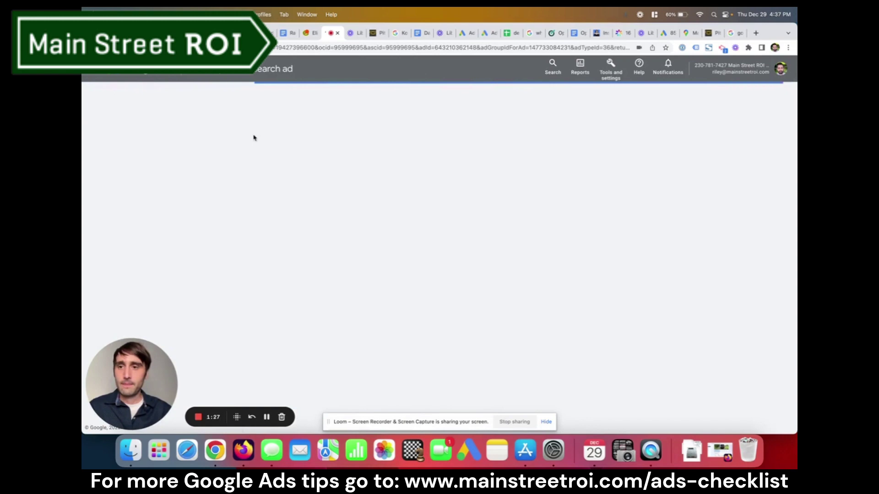
{"action": "scroll", "coordinate": [154, 178], "scroll_direction": "down", "scroll_amount": 3}
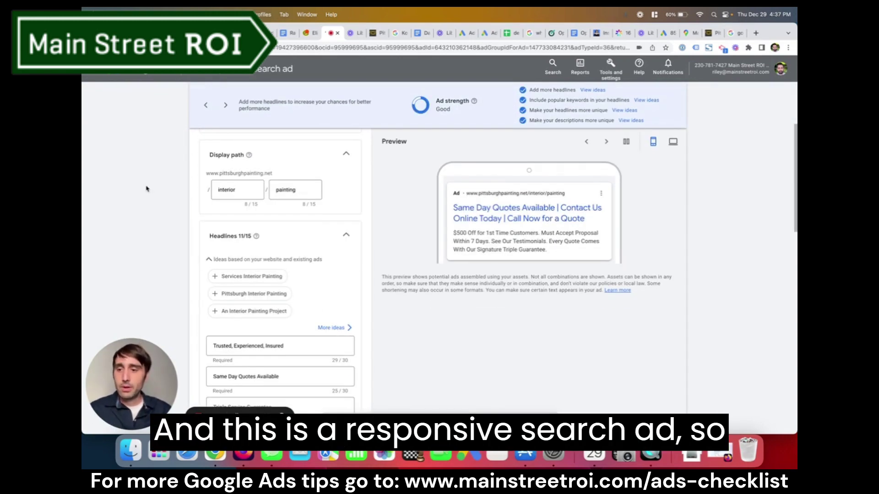
{"action": "scroll", "coordinate": [146, 188], "scroll_direction": "down", "scroll_amount": 5}
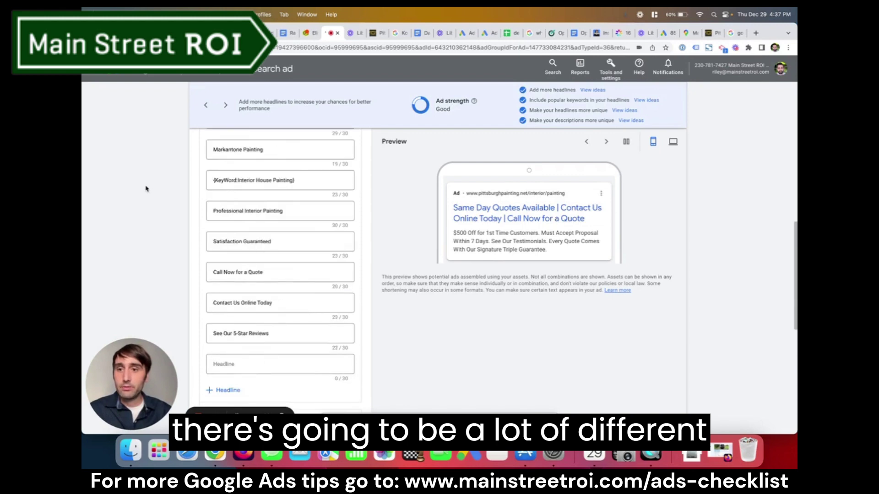
{"action": "scroll", "coordinate": [199, 292], "scroll_direction": "down", "scroll_amount": 2}
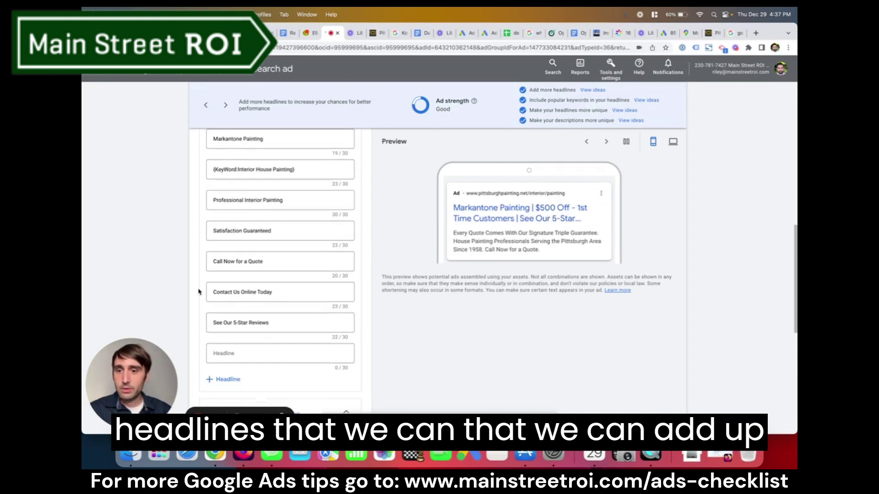
Add two empty headline fields and place the cursor in the first one
{"action": "left_click", "coordinate": [211, 358]}
{"action": "scroll", "coordinate": [165, 264], "scroll_direction": "up", "scroll_amount": 2}
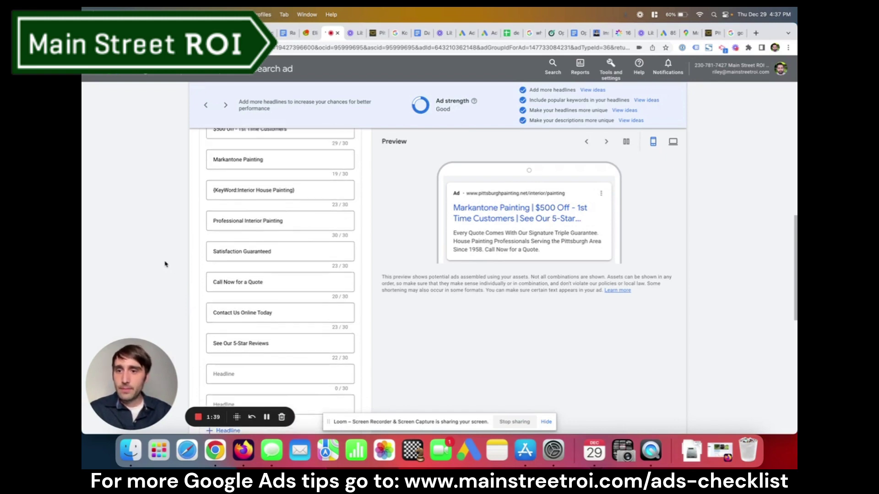
{"action": "scroll", "coordinate": [249, 263], "scroll_direction": "down", "scroll_amount": 5}
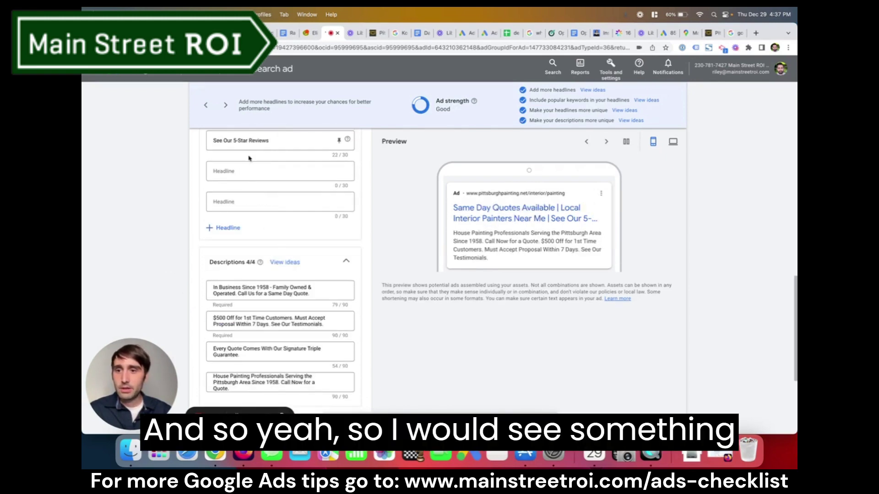
{"action": "left_click", "coordinate": [224, 227]}
{"action": "left_click", "coordinate": [251, 170]}
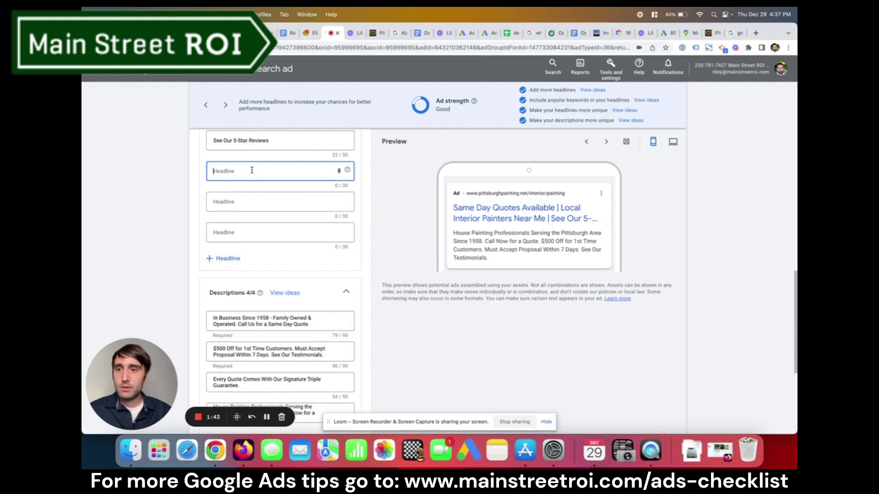
{"action": "key", "text": "Escape"}
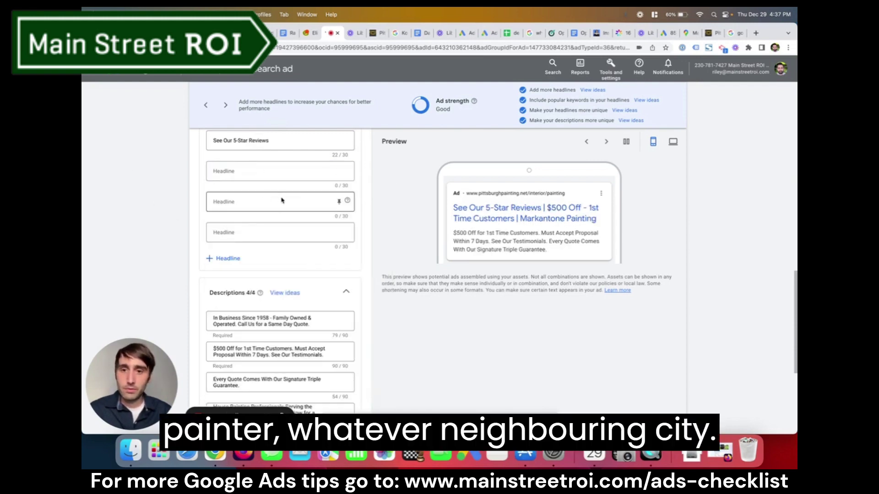
{"action": "scroll", "coordinate": [174, 220], "scroll_direction": "up", "scroll_amount": 3}
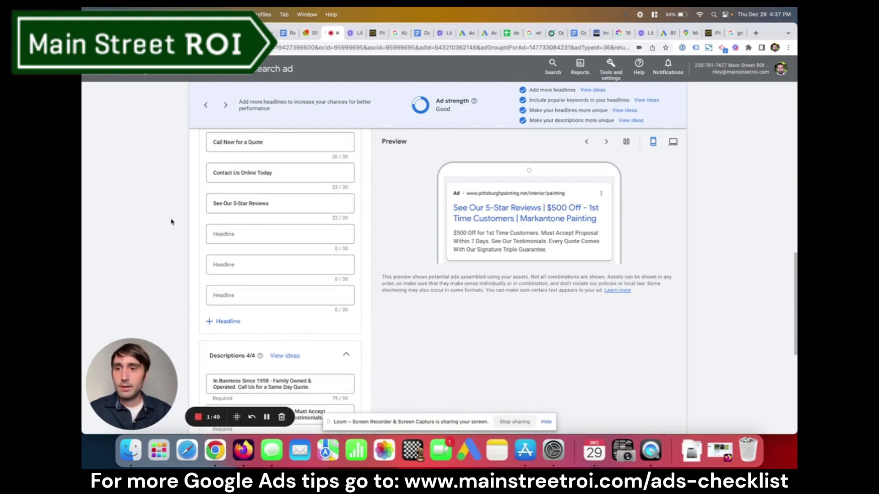
{"action": "left_click", "coordinate": [224, 234]}
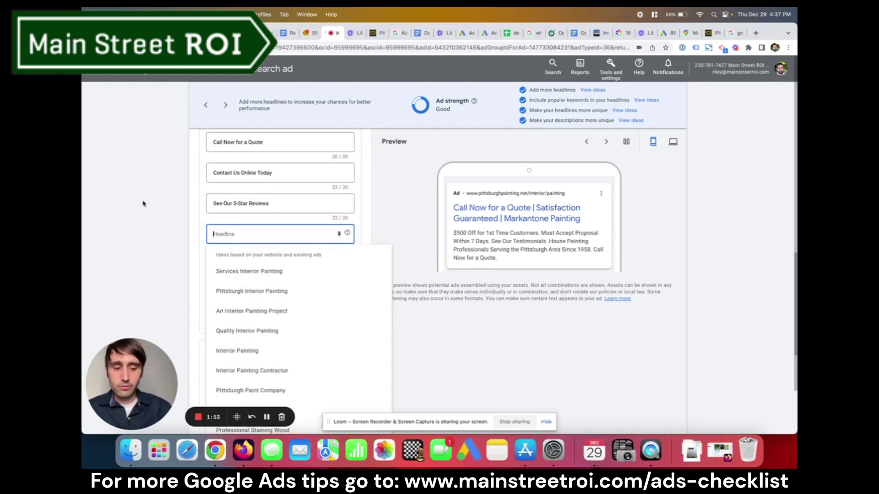
Insert a City location placeholder with default text Pittsburgh, giving the headline {LOCATION(City):Pittsburgh}
{"action": "type", "text": "{"}
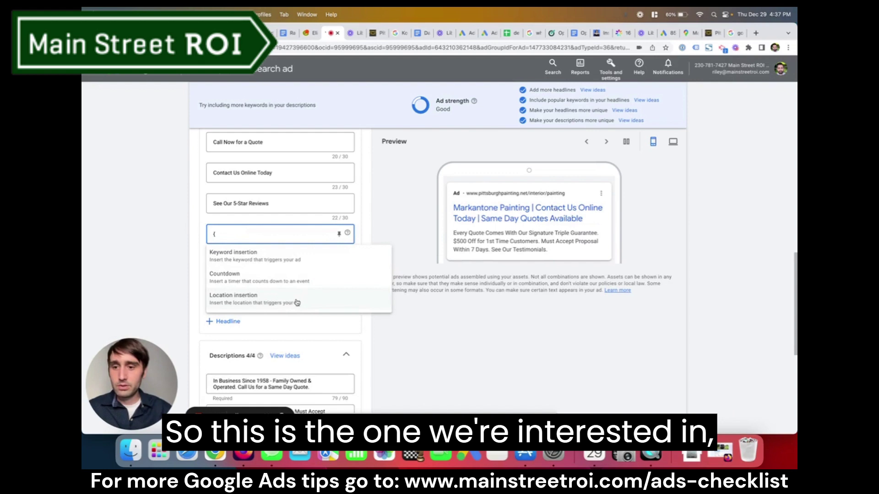
{"action": "left_click", "coordinate": [312, 302]}
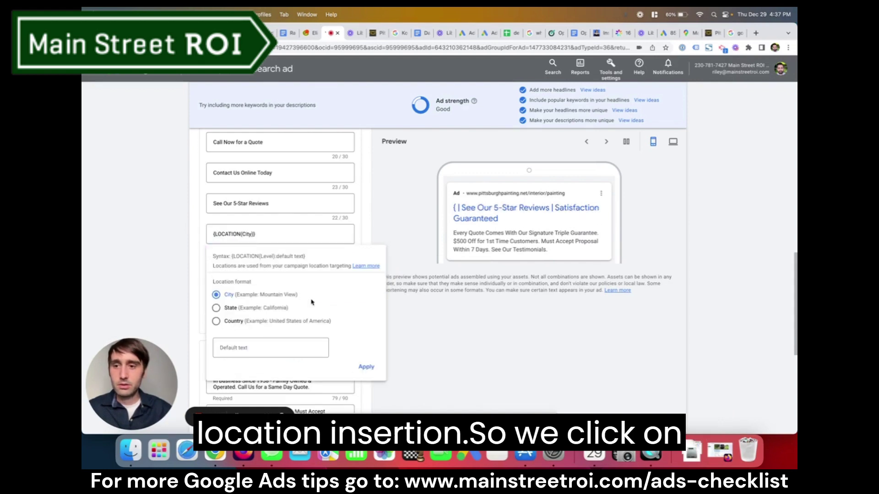
{"action": "left_click", "coordinate": [270, 346]}
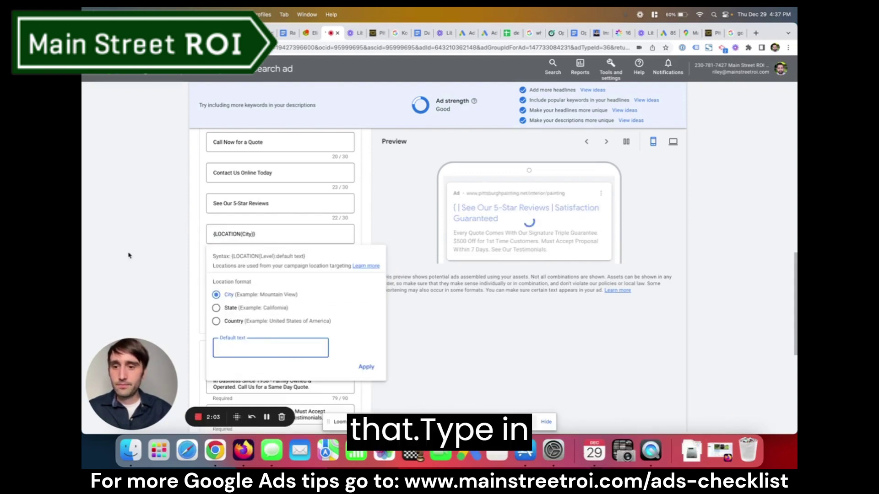
{"action": "type", "text": "Pitt"}
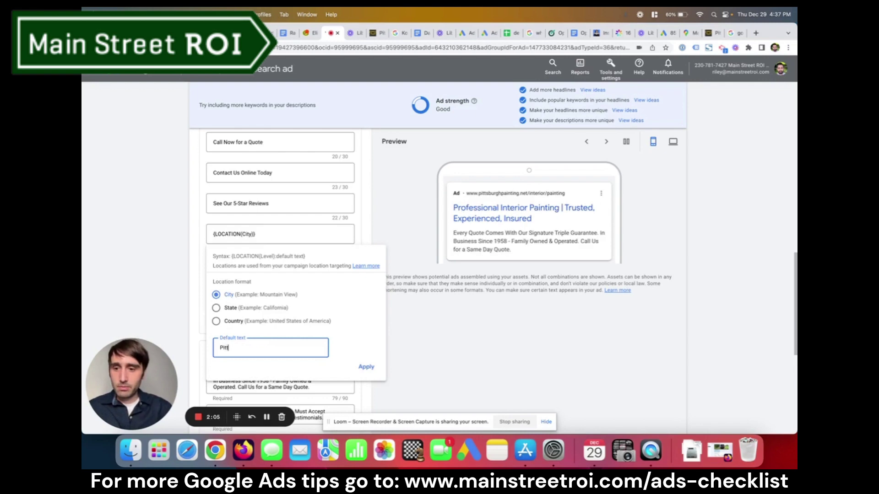
{"action": "type", "text": "sburgh"}
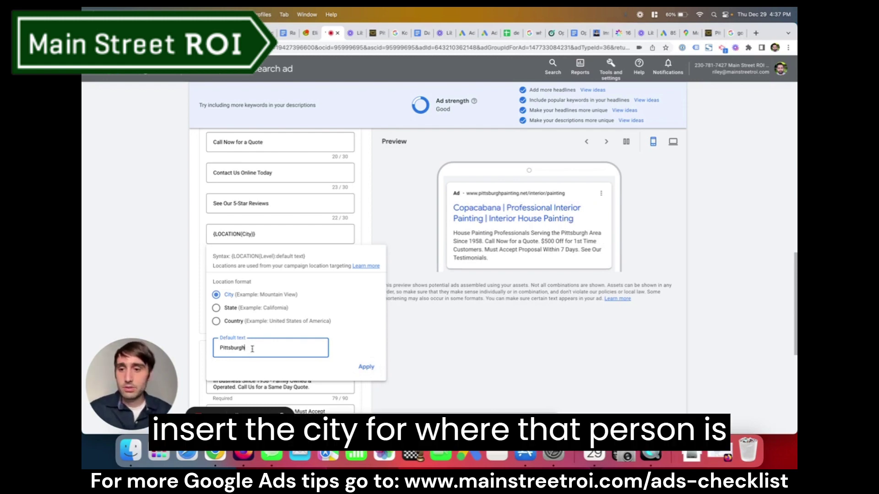
{"action": "left_click_drag", "start_coordinate": [251, 348], "coordinate": [215, 350]}
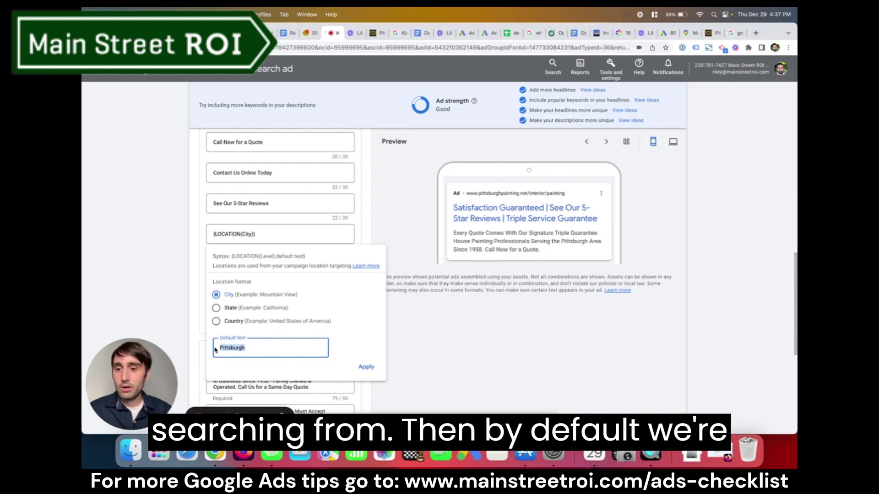
{"action": "left_click", "coordinate": [247, 349]}
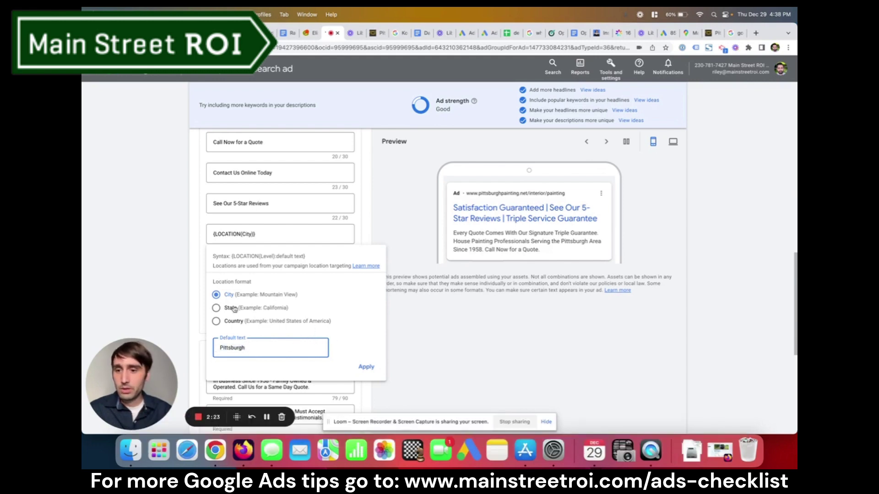
{"action": "left_click", "coordinate": [366, 366]}
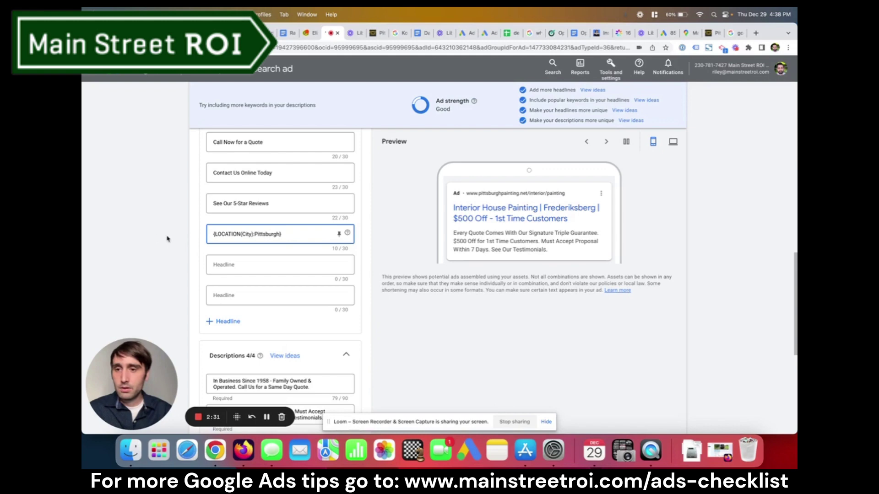
Pin the {LOCATION(City):Pittsburgh} headline to show only in position 1
{"action": "scroll", "coordinate": [178, 256], "scroll_direction": "up", "scroll_amount": 1}
{"action": "left_click", "coordinate": [151, 262]}
{"action": "scroll", "coordinate": [151, 262], "scroll_direction": "up", "scroll_amount": 2}
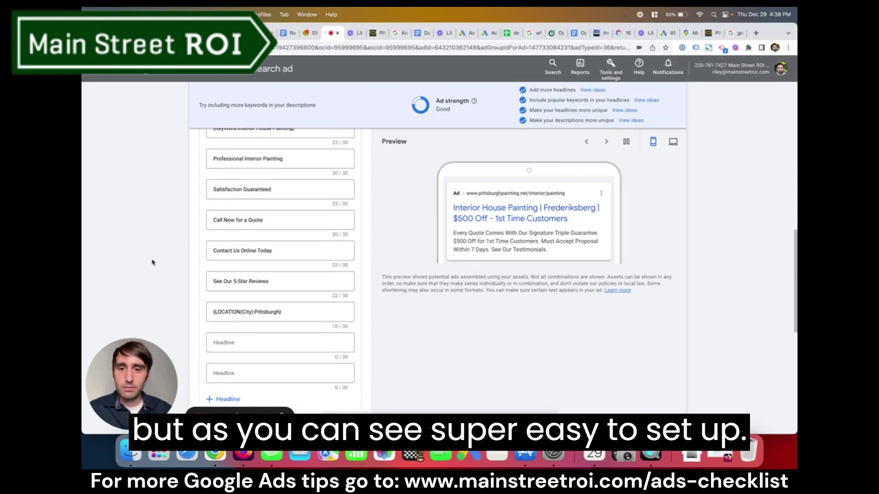
{"action": "left_click", "coordinate": [338, 313]}
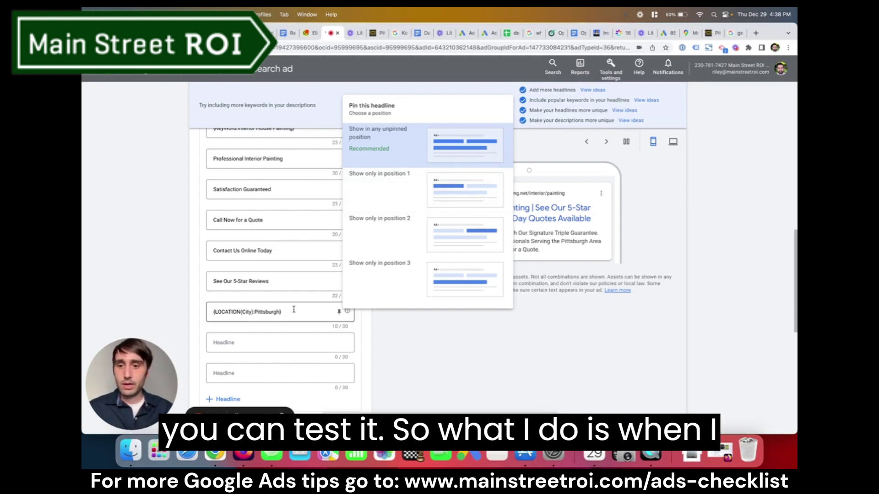
{"action": "left_click", "coordinate": [93, 254]}
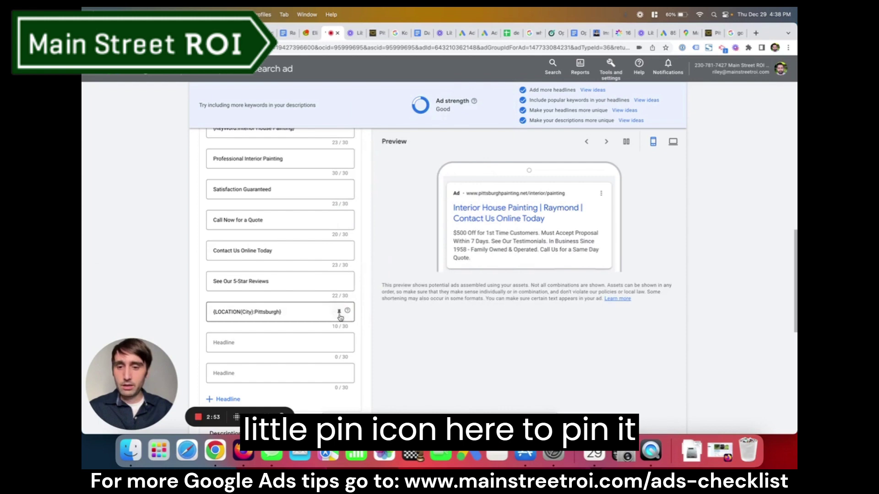
{"action": "left_click", "coordinate": [339, 313]}
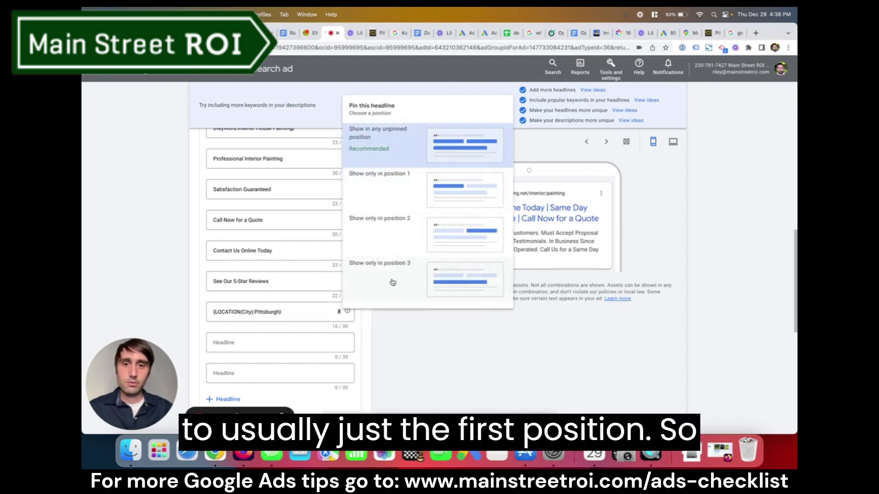
{"action": "left_click", "coordinate": [402, 193]}
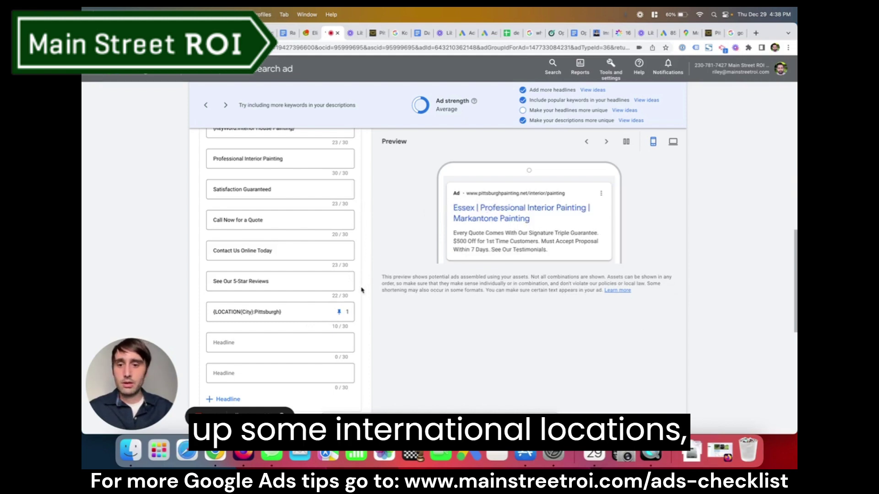
Cycle through eight ad preview variations, each led by the searcher's city
{"action": "left_click", "coordinate": [313, 313]}
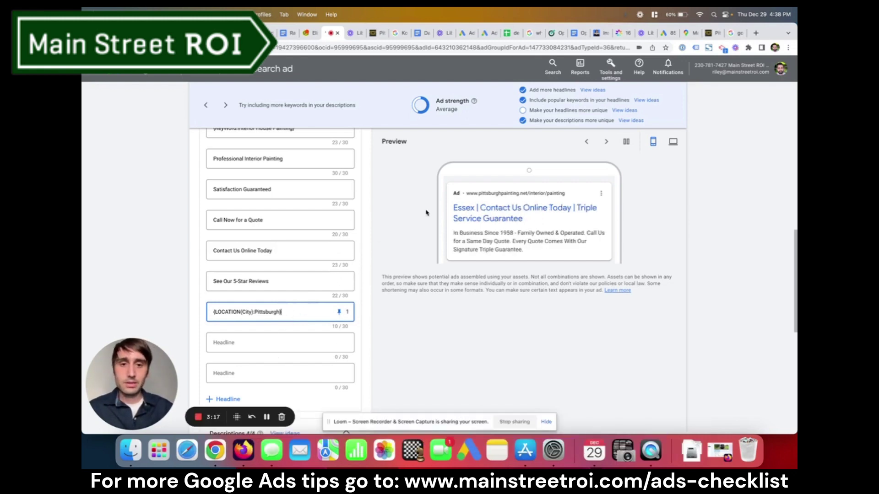
{"action": "left_click", "coordinate": [607, 143]}
{"action": "left_click", "coordinate": [607, 142]}
{"action": "left_click", "coordinate": [607, 142]}
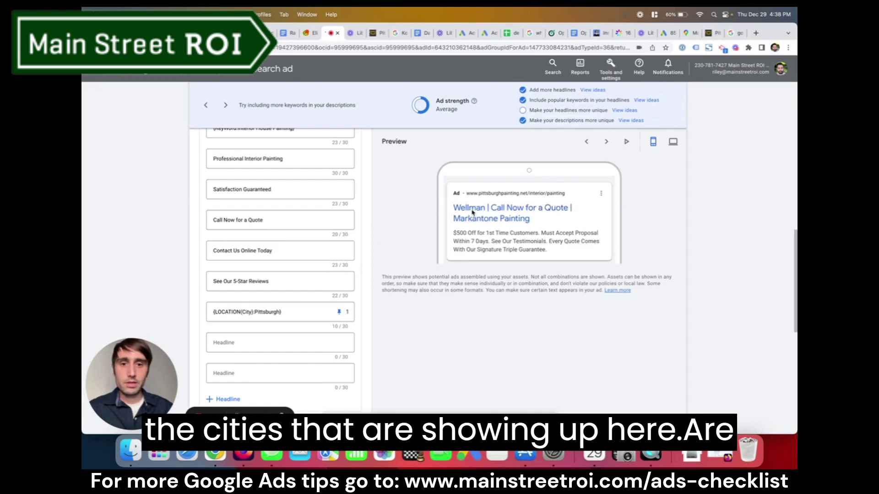
{"action": "left_click", "coordinate": [607, 142]}
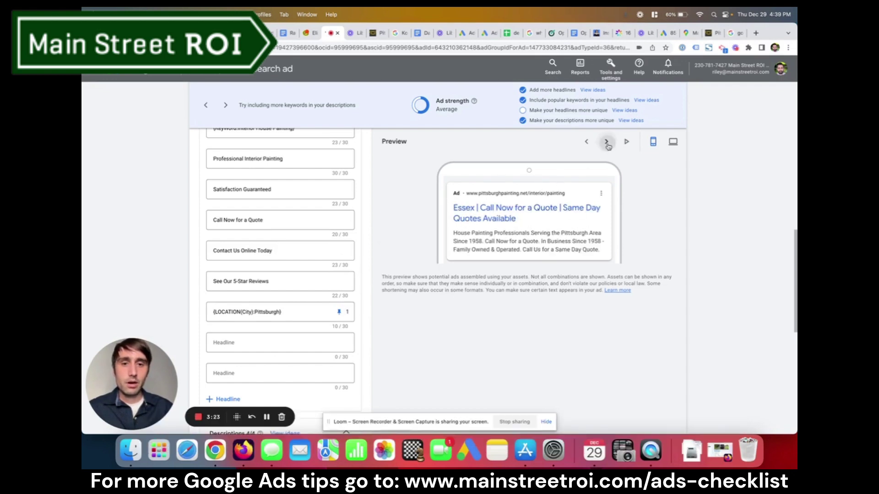
{"action": "left_click", "coordinate": [606, 142]}
{"action": "left_click", "coordinate": [607, 143]}
{"action": "left_click", "coordinate": [606, 143]}
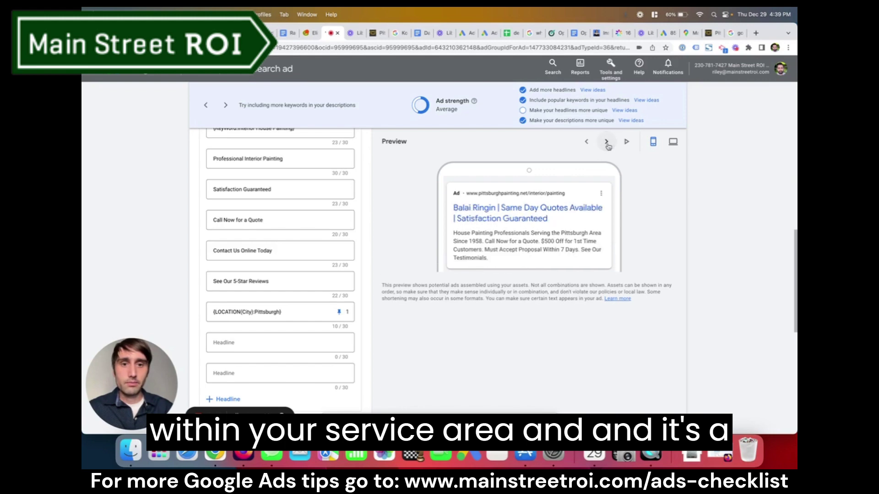
{"action": "left_click", "coordinate": [607, 143]}
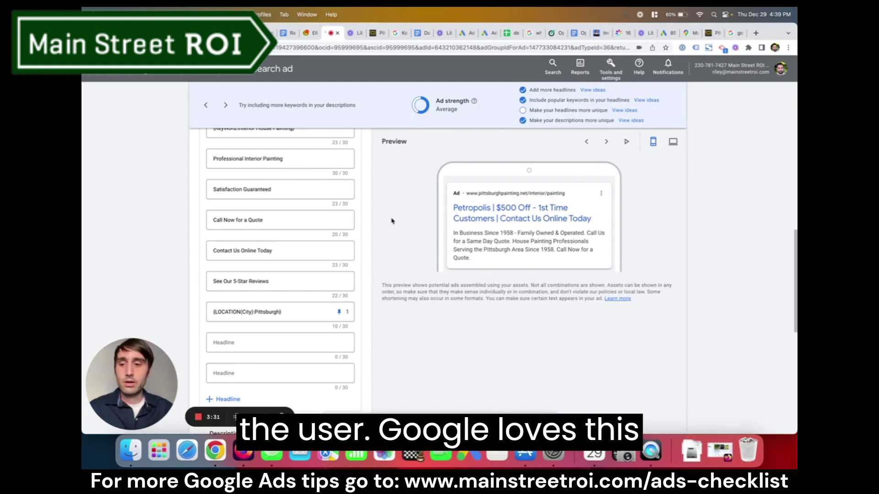
Scroll through the headlines and inspect the {LOCATION(City):Pittsburgh} headline text
{"action": "left_click", "coordinate": [270, 343]}
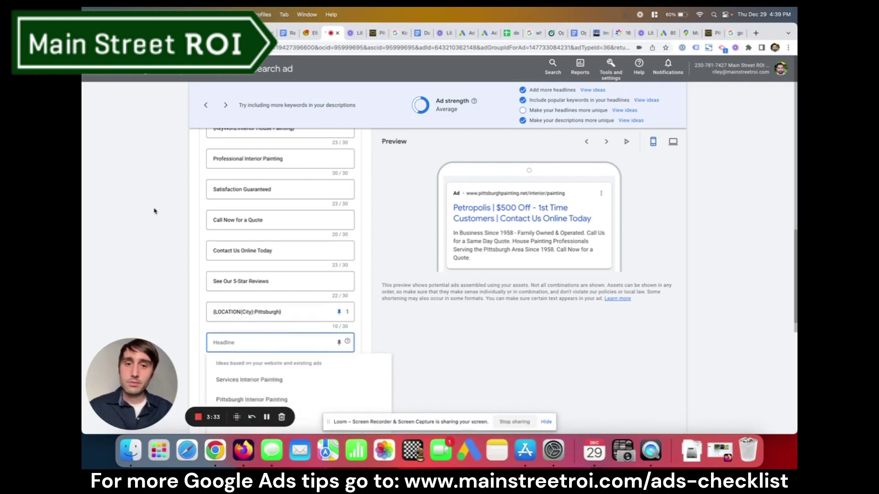
{"action": "scroll", "coordinate": [399, 206], "scroll_direction": "down", "scroll_amount": 1}
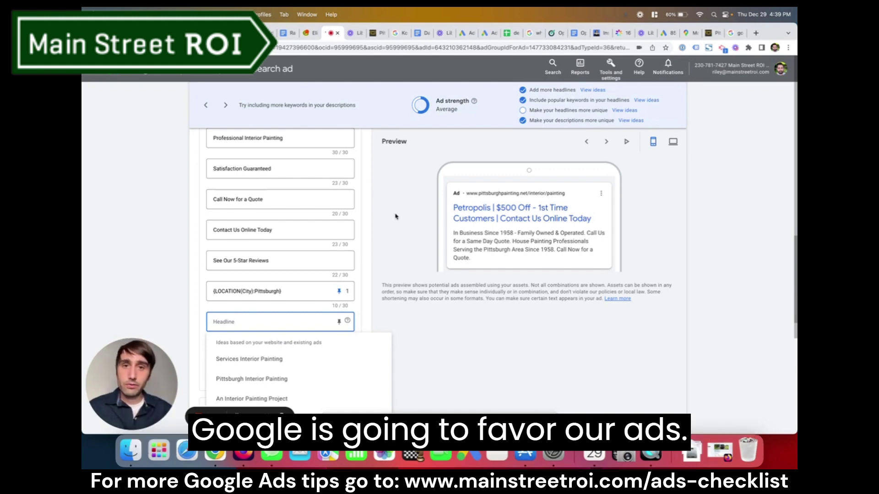
{"action": "scroll", "coordinate": [396, 216], "scroll_direction": "down", "scroll_amount": 1}
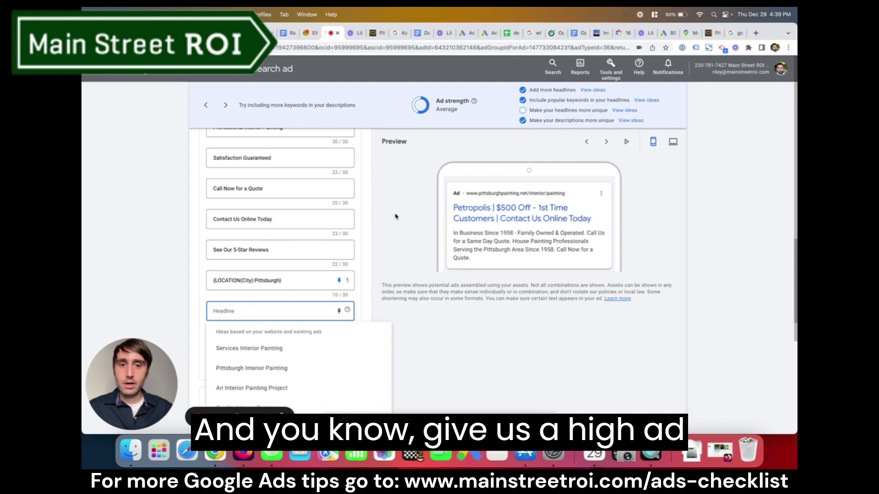
{"action": "left_click", "coordinate": [90, 245]}
{"action": "left_click_drag", "start_coordinate": [295, 281], "coordinate": [201, 284]}
{"action": "left_click", "coordinate": [121, 230]}
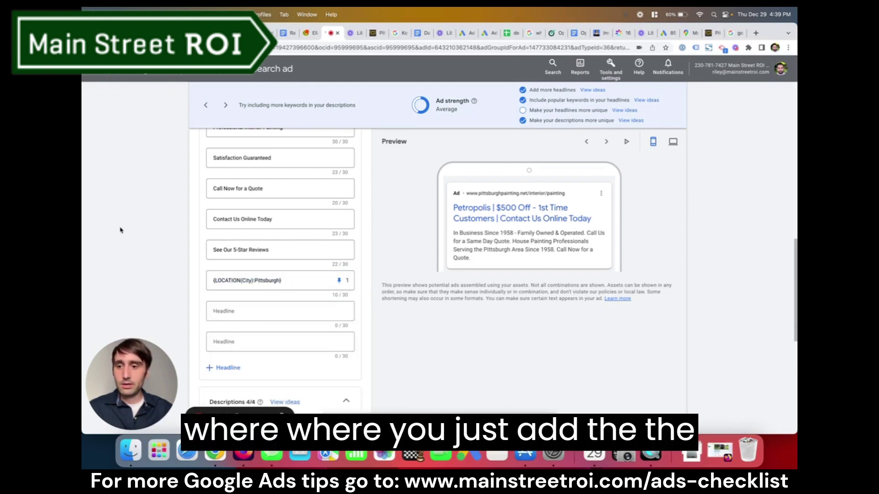
{"action": "left_click", "coordinate": [286, 281]}
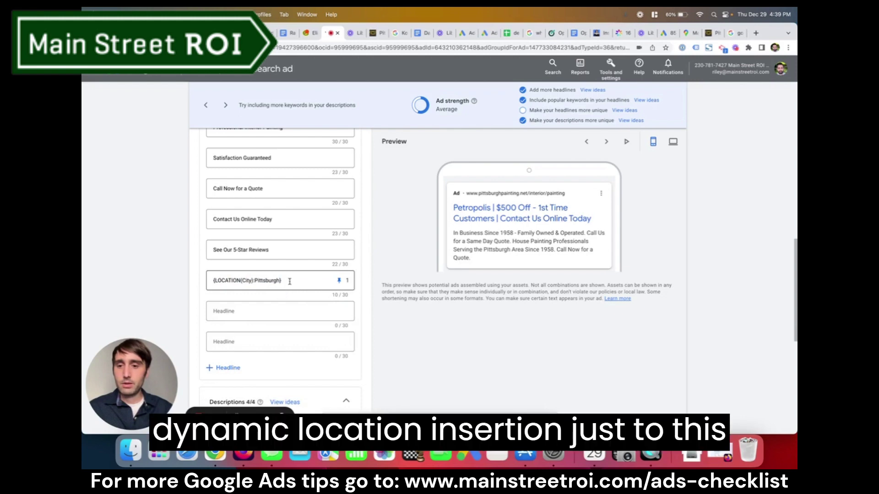
{"action": "left_click_drag", "start_coordinate": [289, 280], "coordinate": [181, 284]}
{"action": "left_click", "coordinate": [135, 270]}
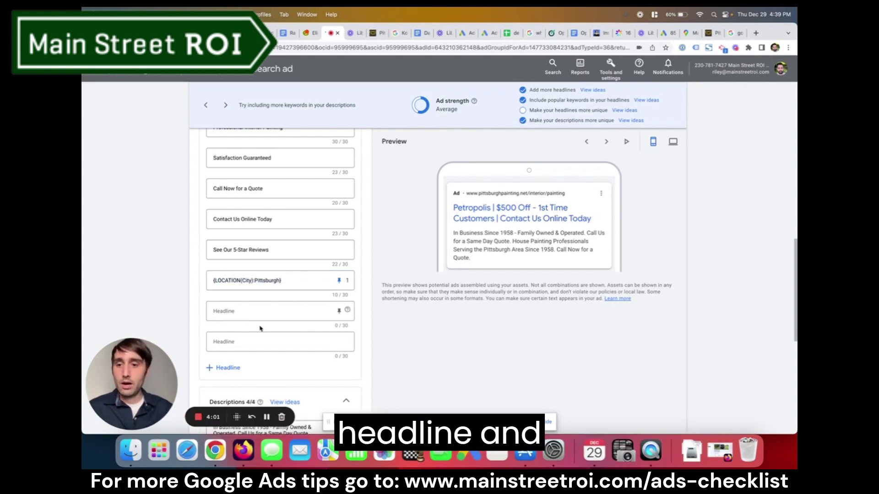
Unpin the {LOCATION(City):Pittsburgh} headline so it can show in any position
{"action": "left_click", "coordinate": [295, 315]}
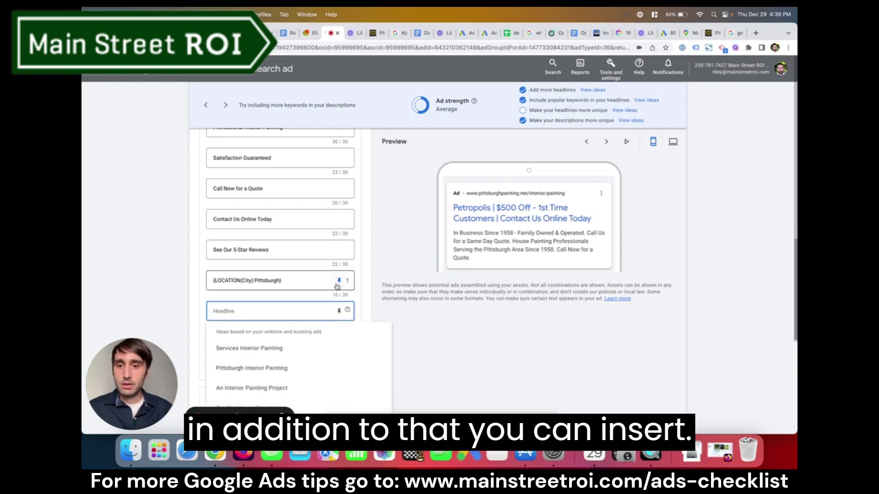
{"action": "left_click", "coordinate": [338, 280]}
{"action": "left_click", "coordinate": [406, 112]}
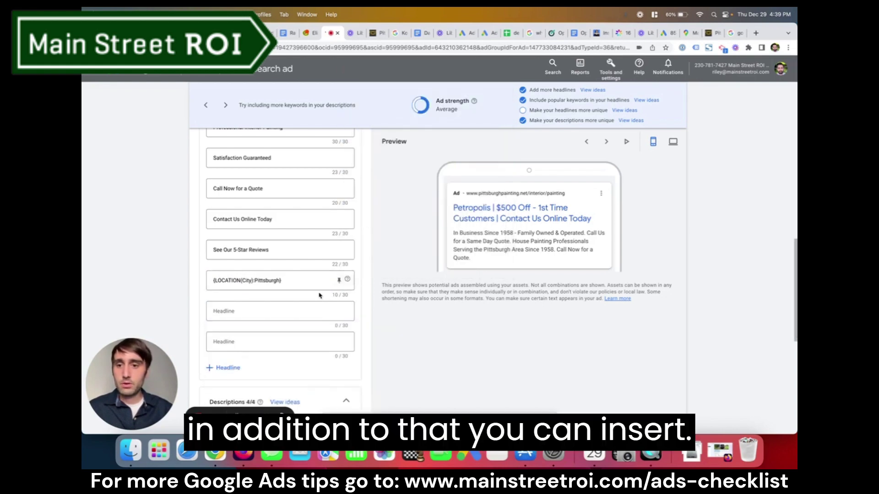
{"action": "left_click", "coordinate": [291, 311]}
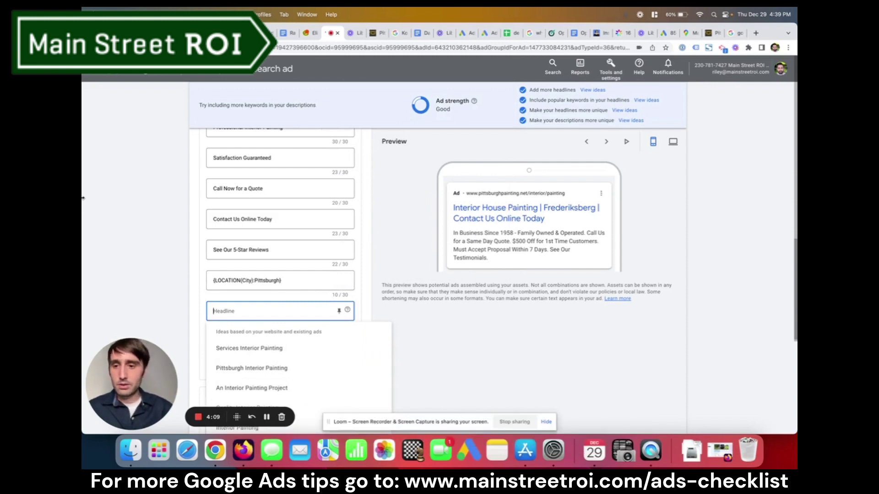
Add the headline 'House Painter in {LOCATION(City):Pittsburgh}' with Pittsburgh as the default city
{"action": "scroll", "coordinate": [112, 225], "scroll_direction": "down", "scroll_amount": 1}
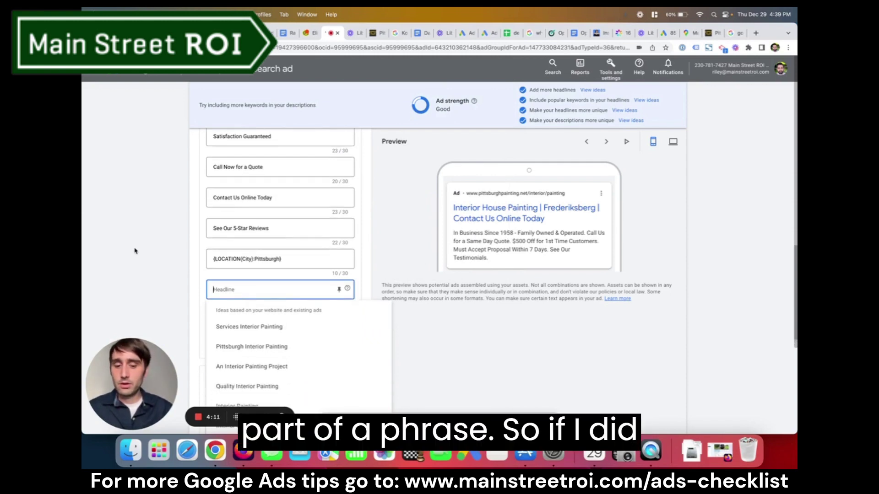
{"action": "type", "text": "Hous"}
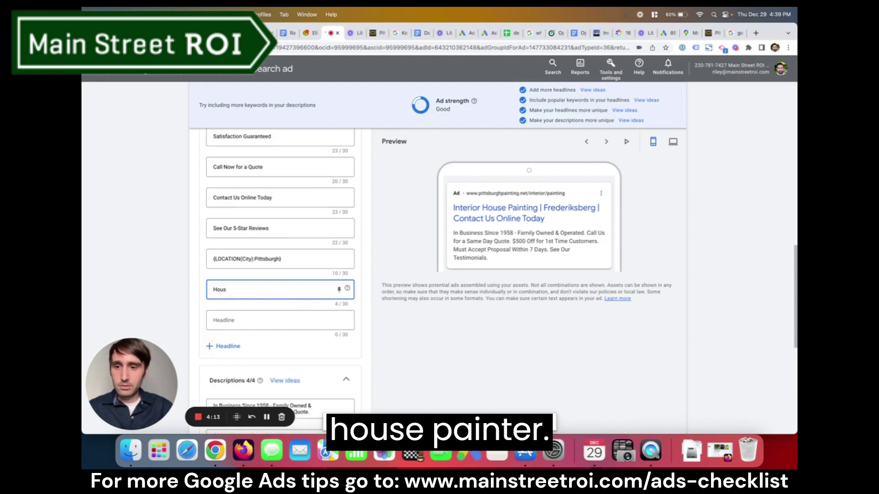
{"action": "type", "text": "e Painter"}
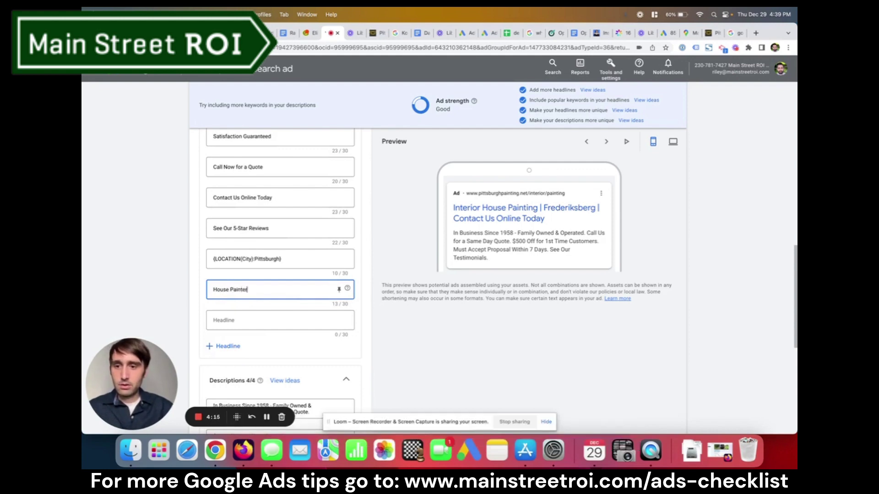
{"action": "type", "text": " in {"}
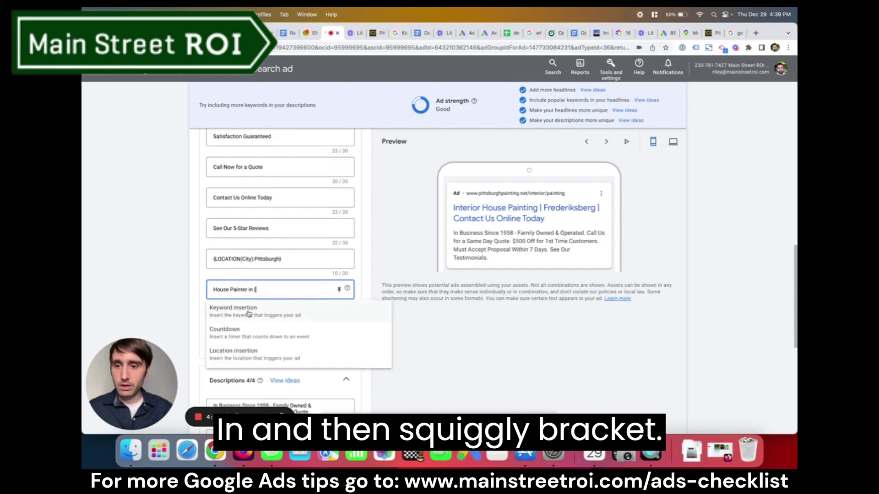
{"action": "left_click", "coordinate": [247, 353]}
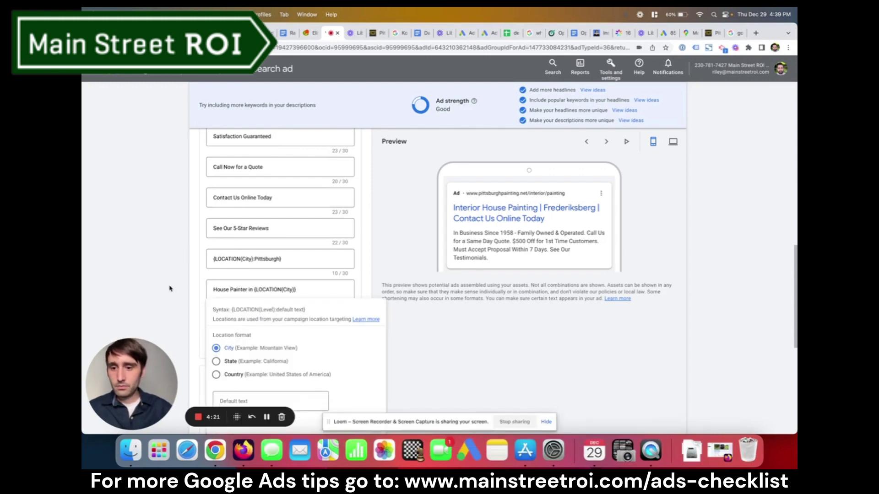
{"action": "scroll", "coordinate": [171, 288], "scroll_direction": "down", "scroll_amount": 1}
{"action": "left_click", "coordinate": [251, 380]}
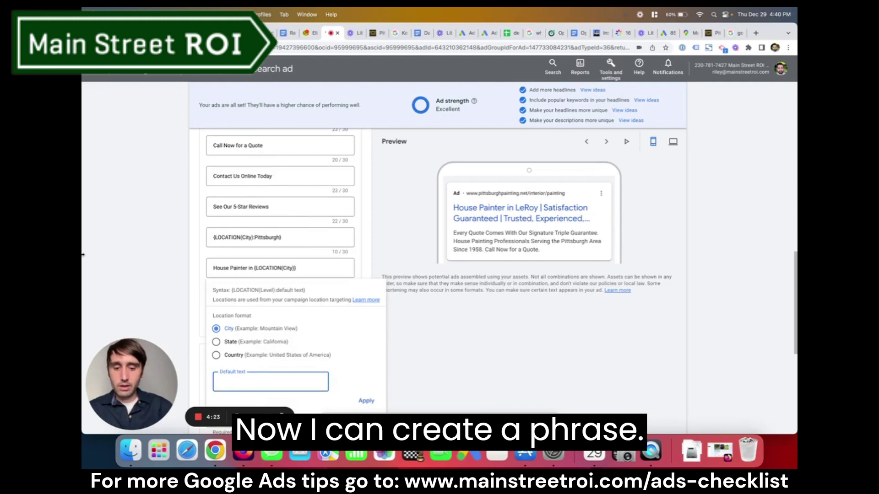
{"action": "type", "text": "Pittsburgh"}
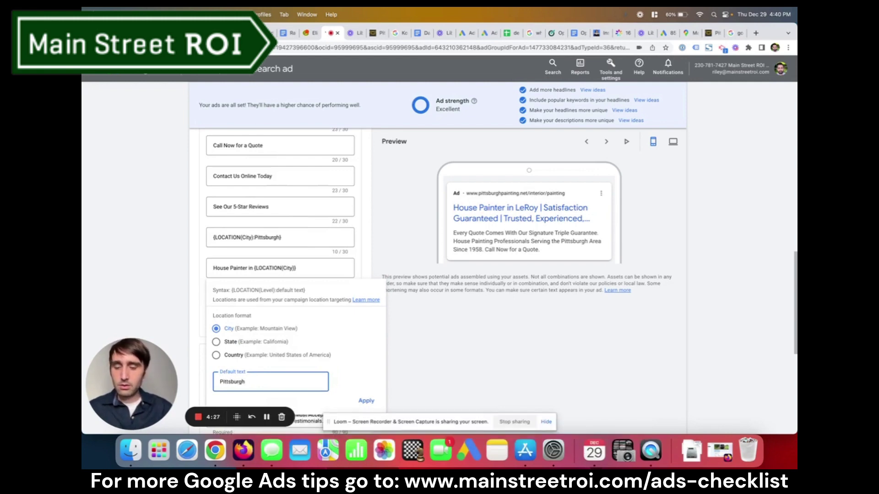
{"action": "left_click", "coordinate": [366, 400]}
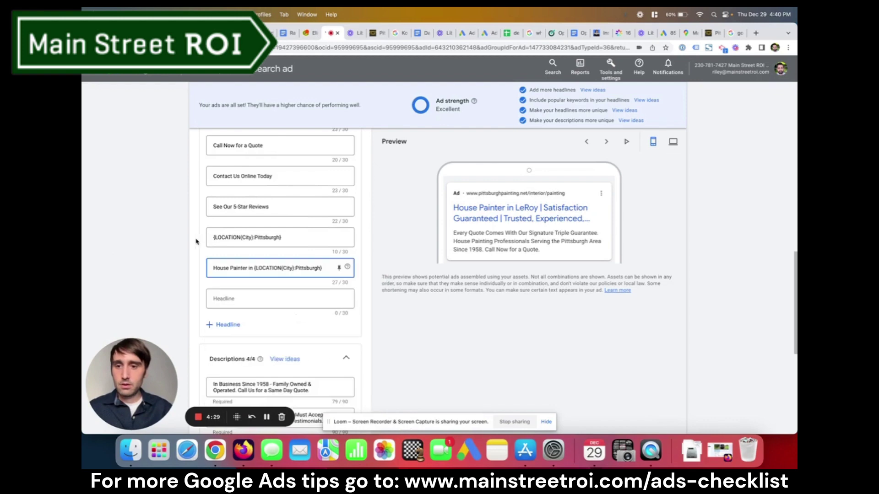
{"action": "left_click", "coordinate": [338, 270]}
Pin the House Painter headline to position 1, review four previews, then return it to any position
{"action": "left_click", "coordinate": [371, 133]}
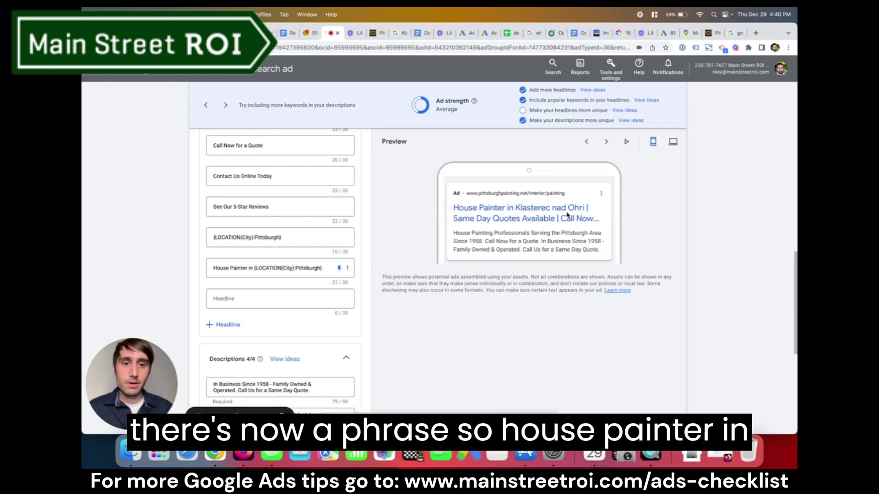
{"action": "left_click_drag", "start_coordinate": [450, 208], "coordinate": [583, 212]}
{"action": "left_click", "coordinate": [607, 141]}
{"action": "left_click", "coordinate": [607, 142]}
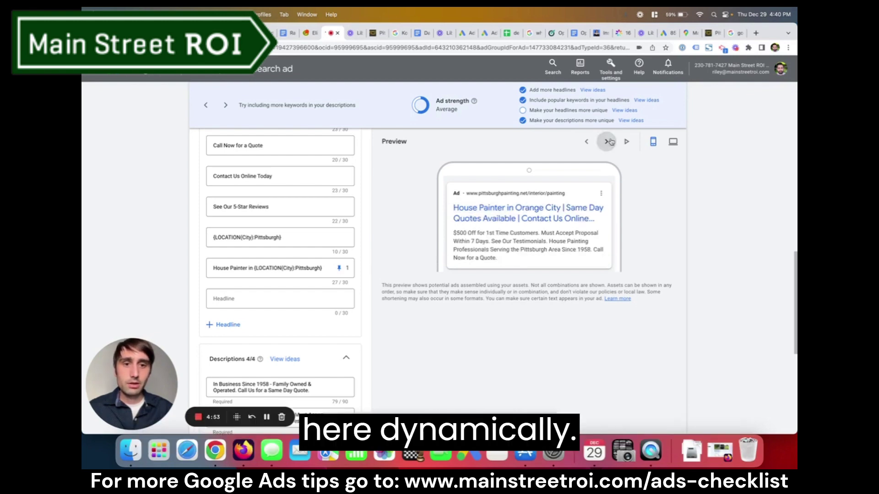
{"action": "left_click", "coordinate": [609, 142]}
{"action": "left_click", "coordinate": [609, 141]}
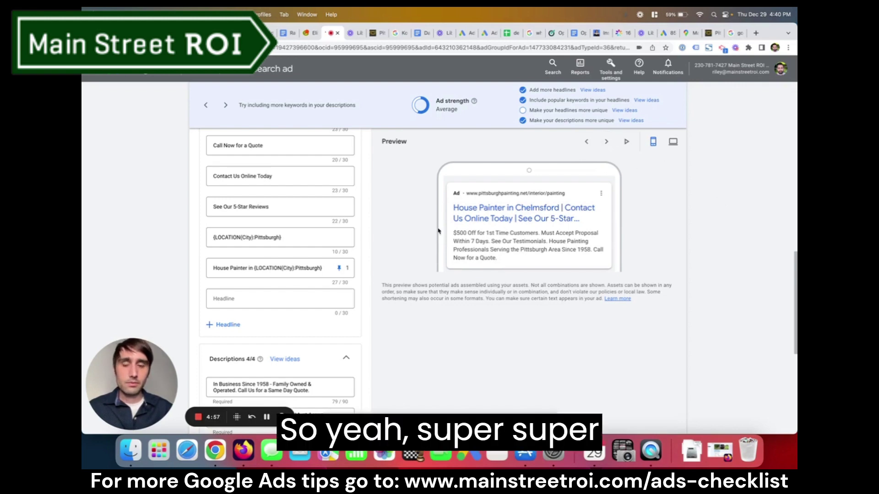
{"action": "left_click", "coordinate": [339, 267]}
{"action": "left_click", "coordinate": [375, 98]}
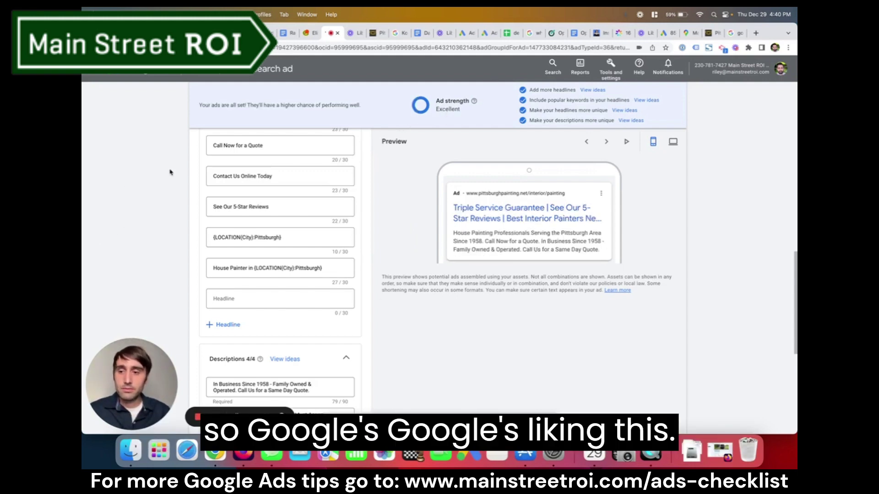
{"action": "scroll", "coordinate": [153, 197], "scroll_direction": "down", "scroll_amount": 3}
{"action": "scroll", "coordinate": [160, 215], "scroll_direction": "up", "scroll_amount": 3}
{"action": "scroll", "coordinate": [160, 215], "scroll_direction": "up", "scroll_amount": 3}
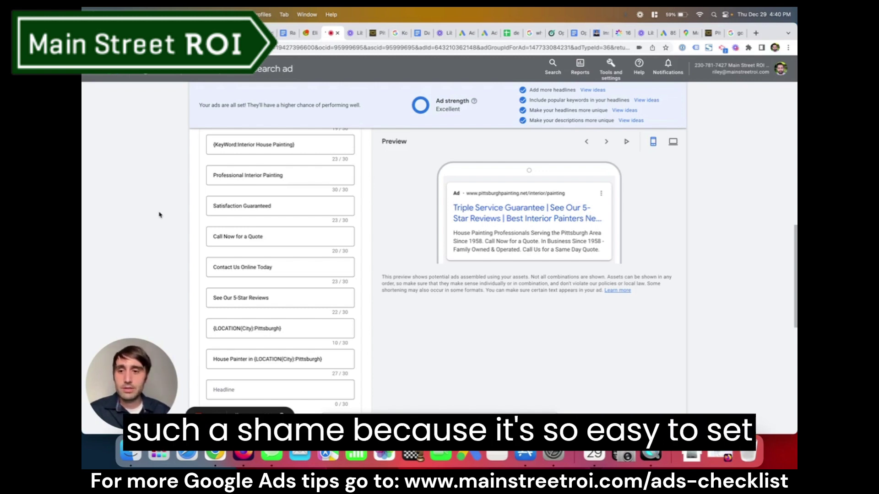
{"action": "scroll", "coordinate": [173, 266], "scroll_direction": "up", "scroll_amount": 8}
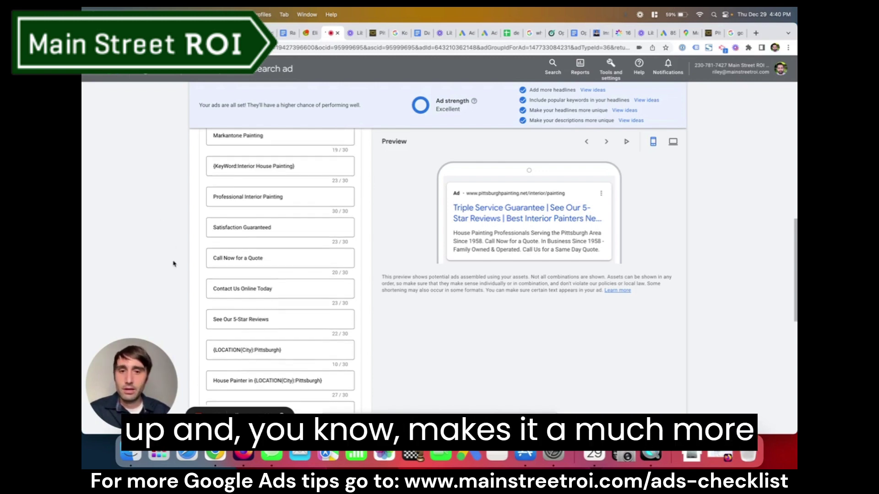
{"action": "scroll", "coordinate": [173, 266], "scroll_direction": "up", "scroll_amount": 2}
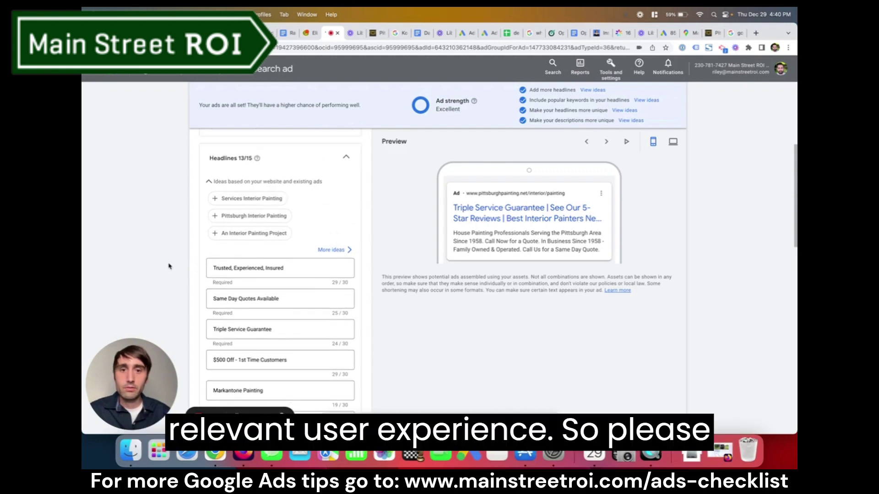